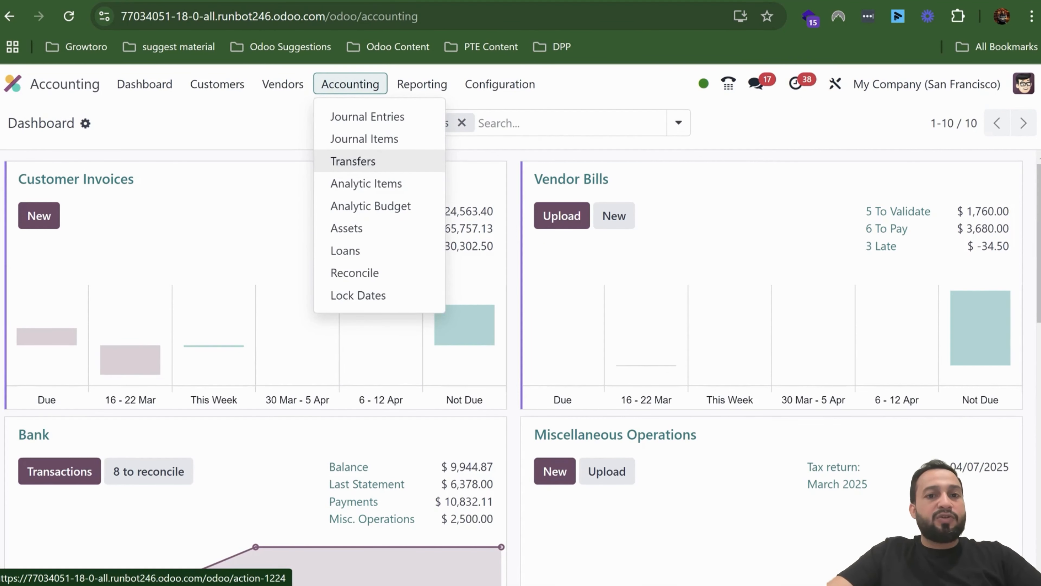
- Create a new automatic transfer with the description "Expense Montly Basis 2025"
left_click(354, 160)
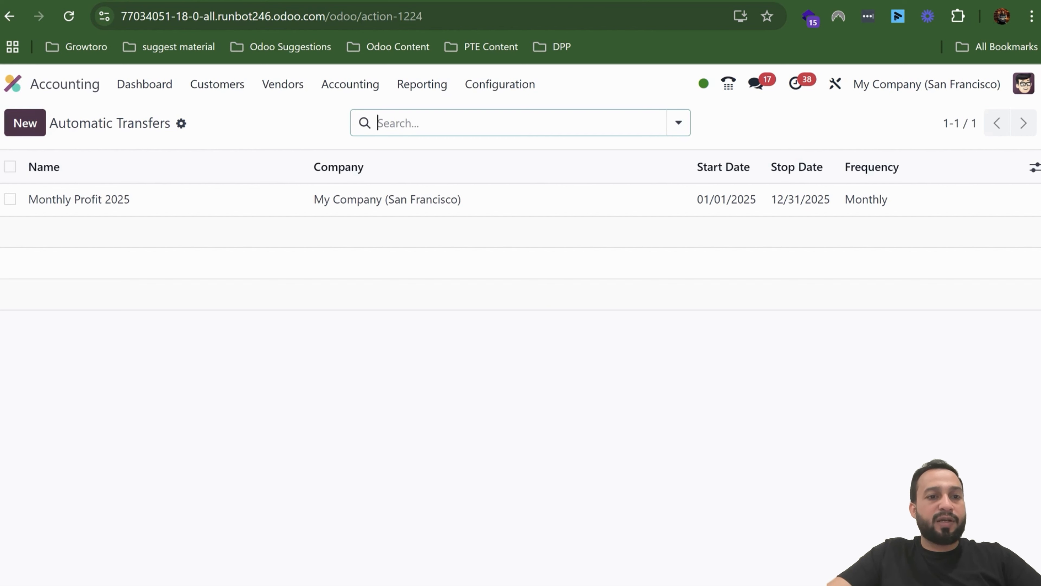
left_click(25, 123)
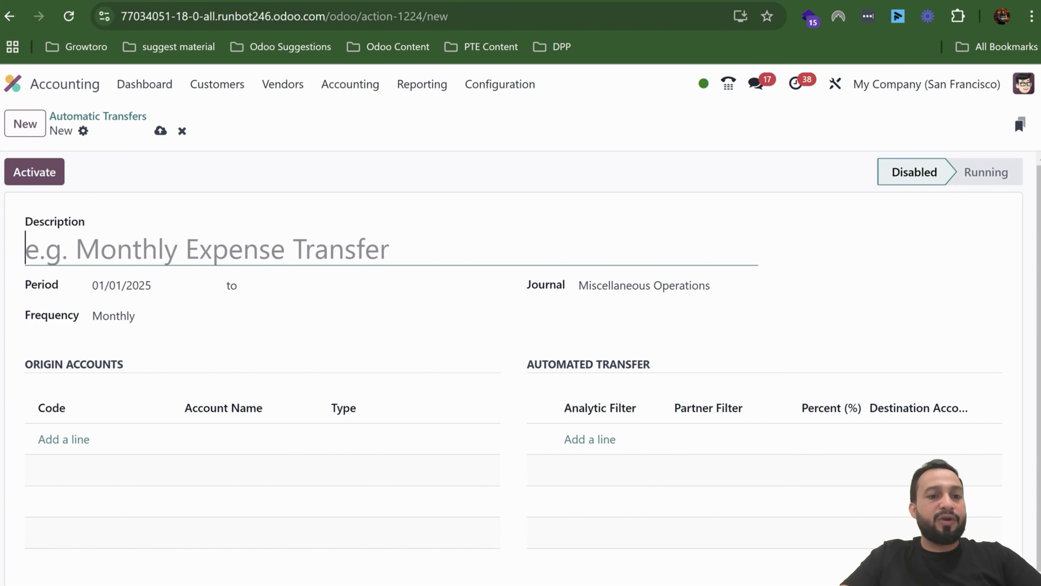
type("B")
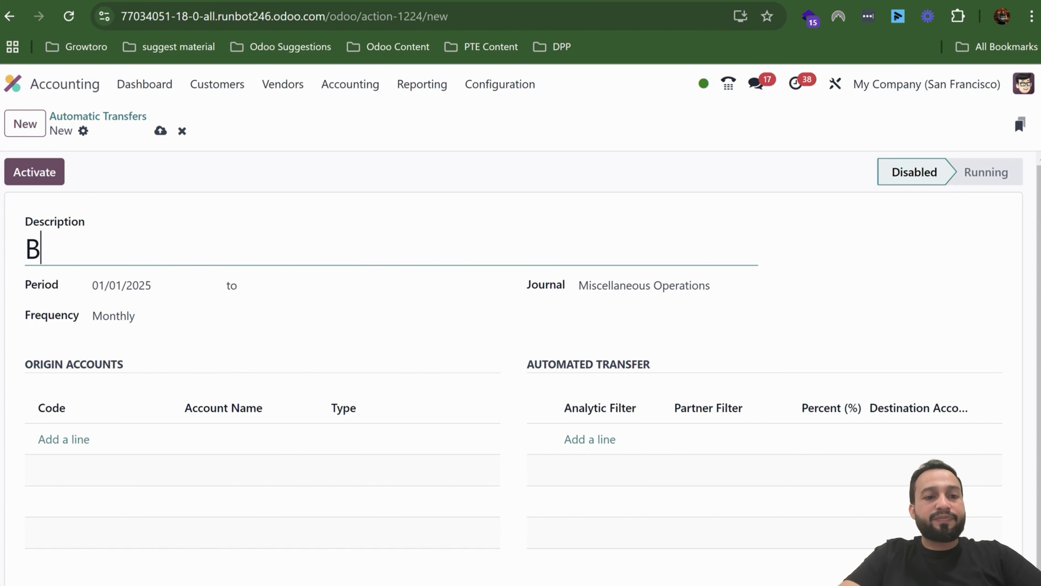
key("BackSpace")
type("Expense")
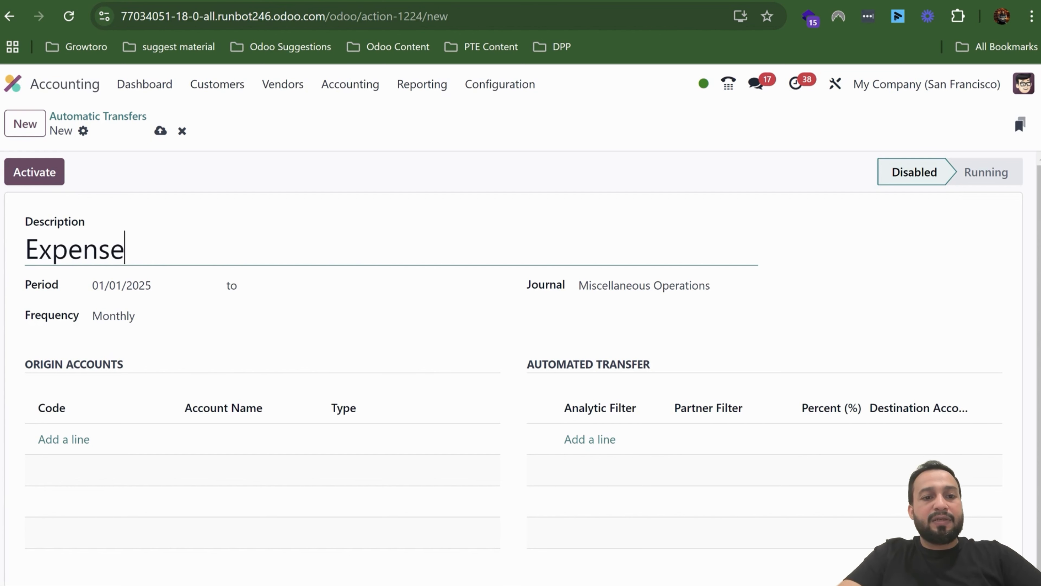
type(" Montly ")
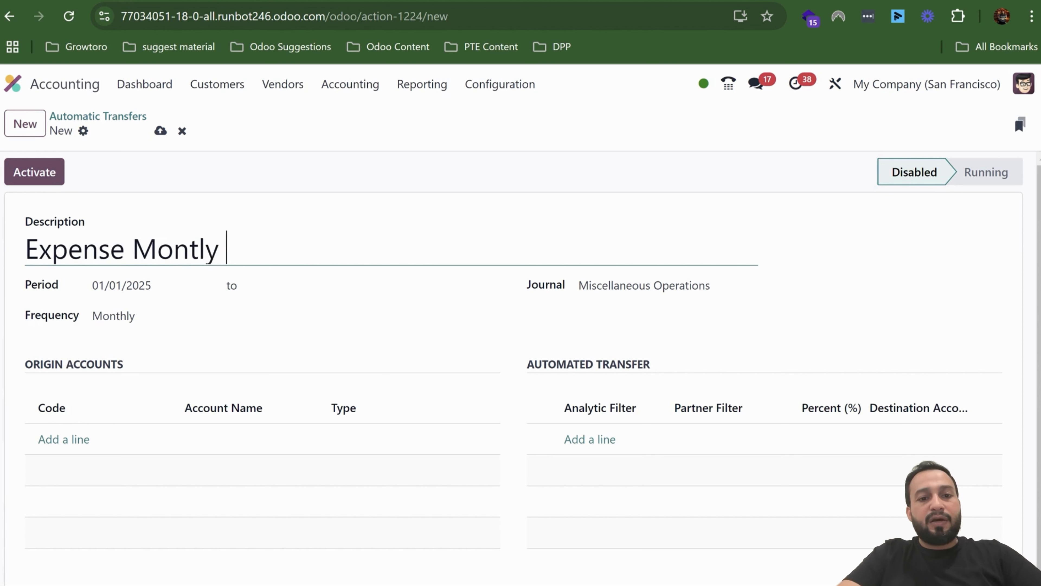
type("Basis ")
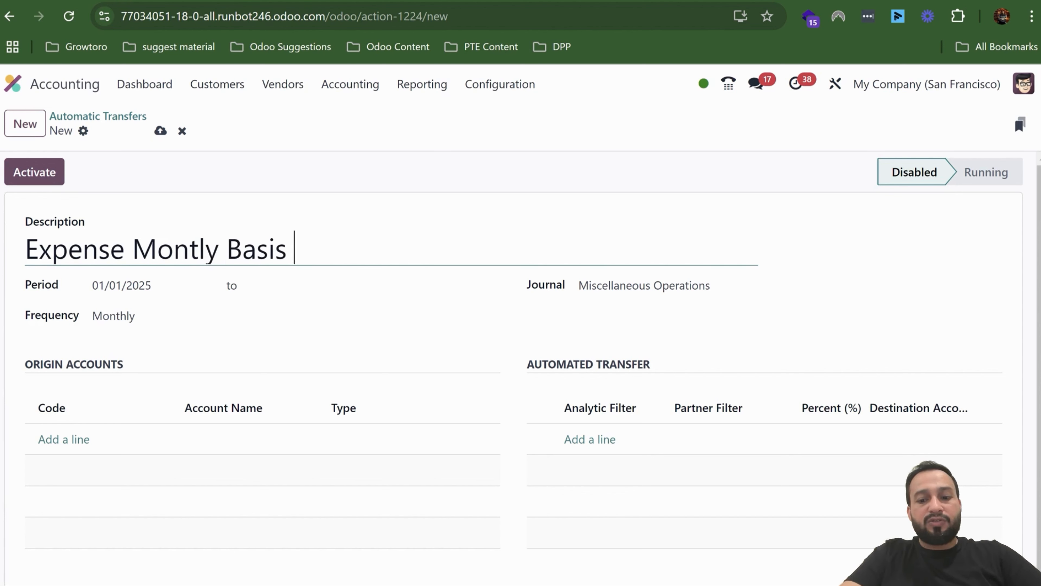
type("2025")
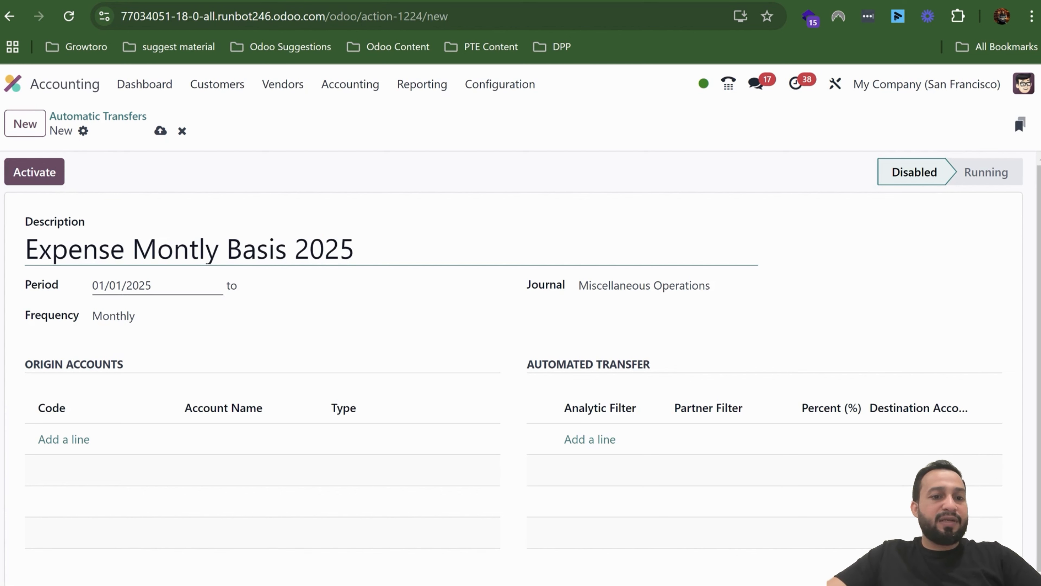
- Set the transfer period from 01/01/2025 to 12/31/2025
left_click(128, 285)
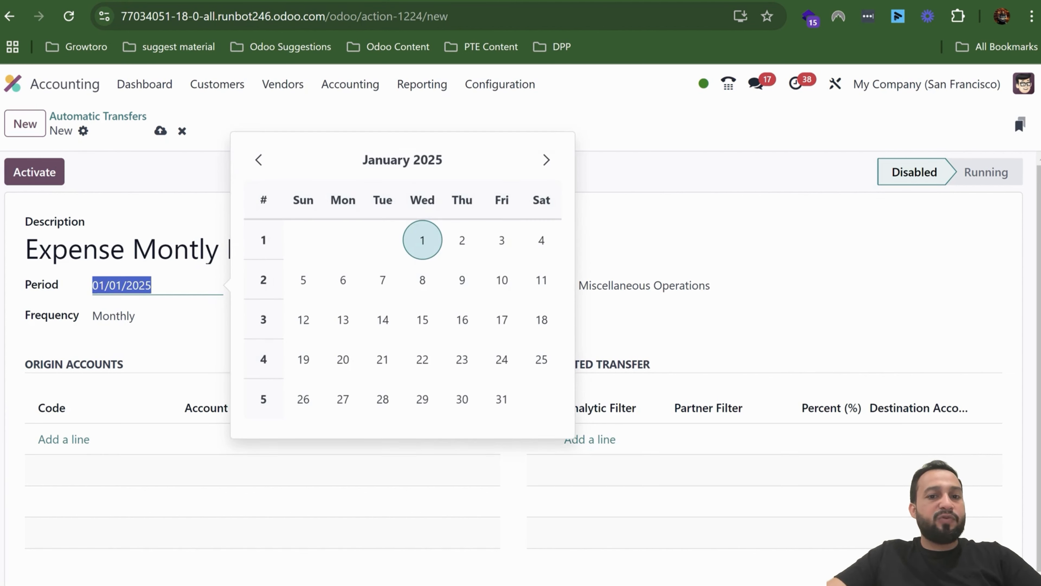
left_click(422, 240)
left_click(305, 285)
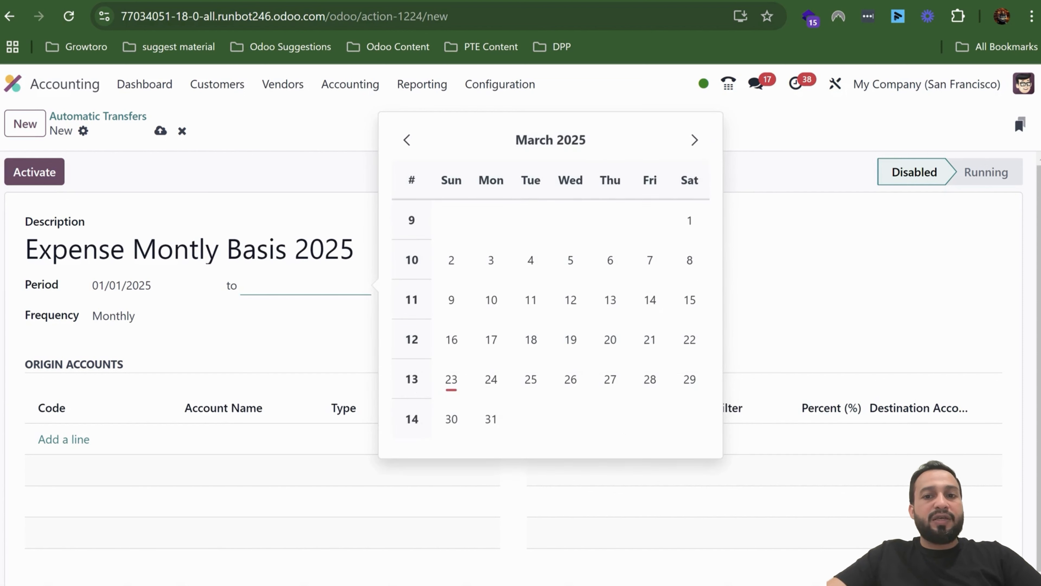
left_click(694, 140)
left_click(694, 140)
left_click(694, 140)
left_click(694, 140)
left_click(695, 139)
left_click(694, 140)
left_click(695, 139)
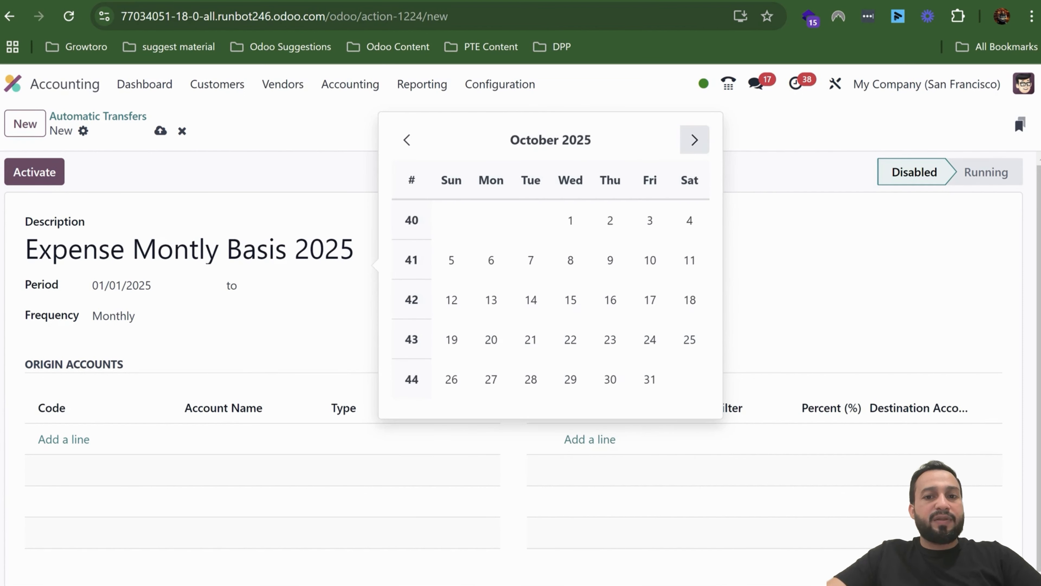
left_click(694, 140)
left_click(695, 140)
left_click(694, 139)
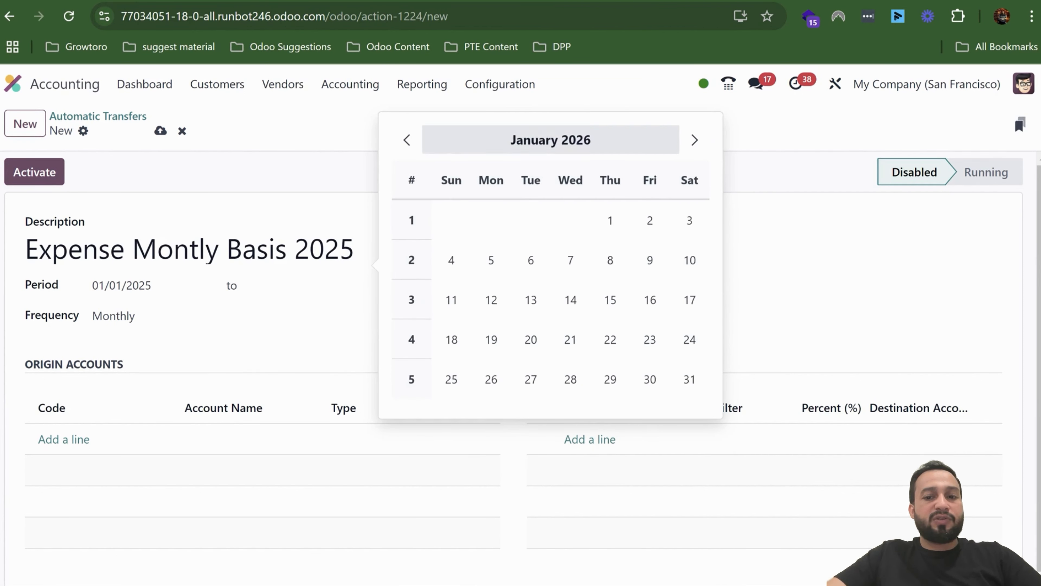
left_click(406, 140)
left_click(570, 377)
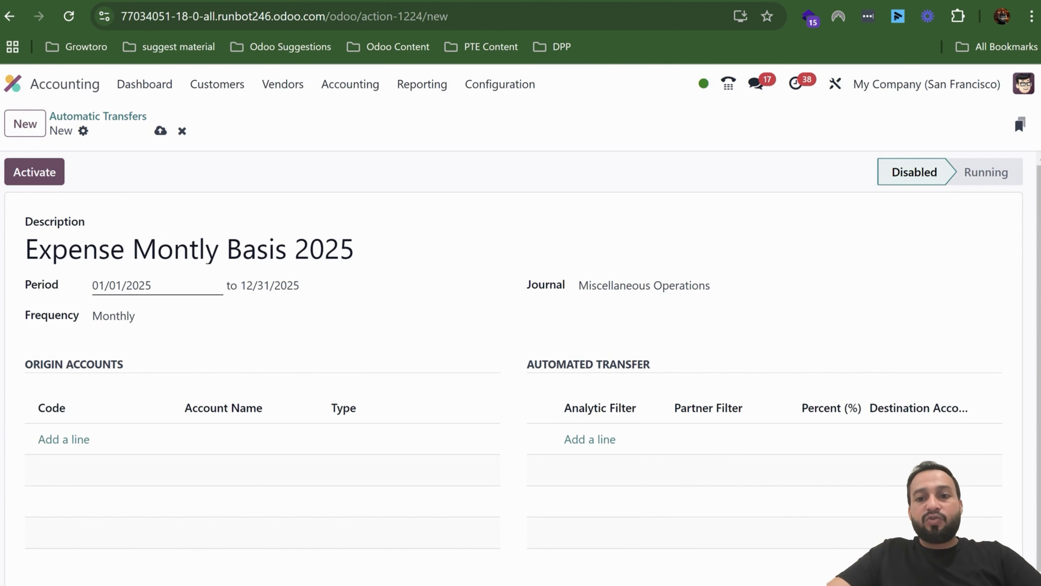
- Keep Miscellaneous Operations as the journal and choose Monthly as the transfer frequency
left_click(672, 286)
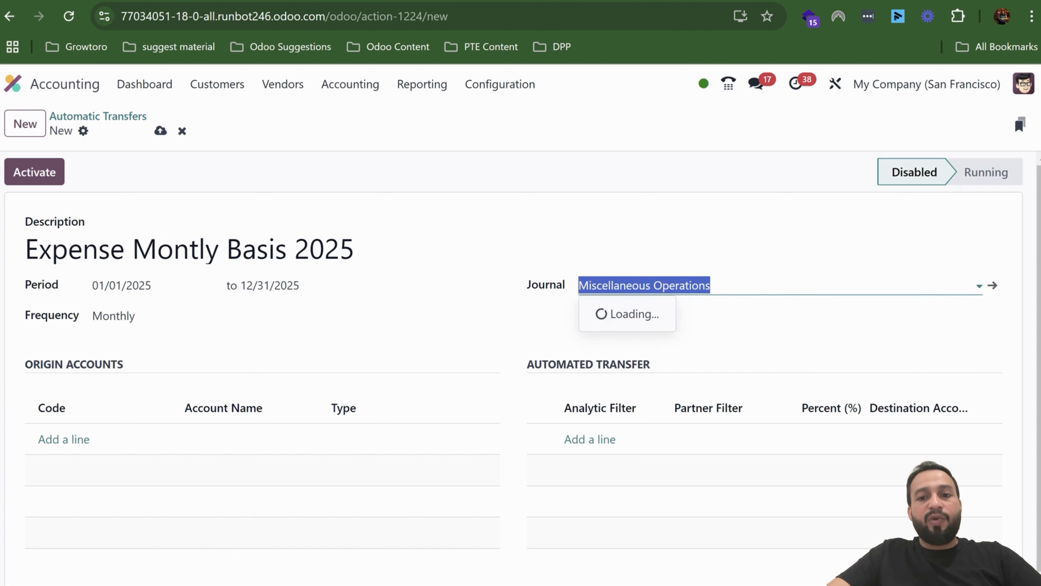
left_click(713, 285)
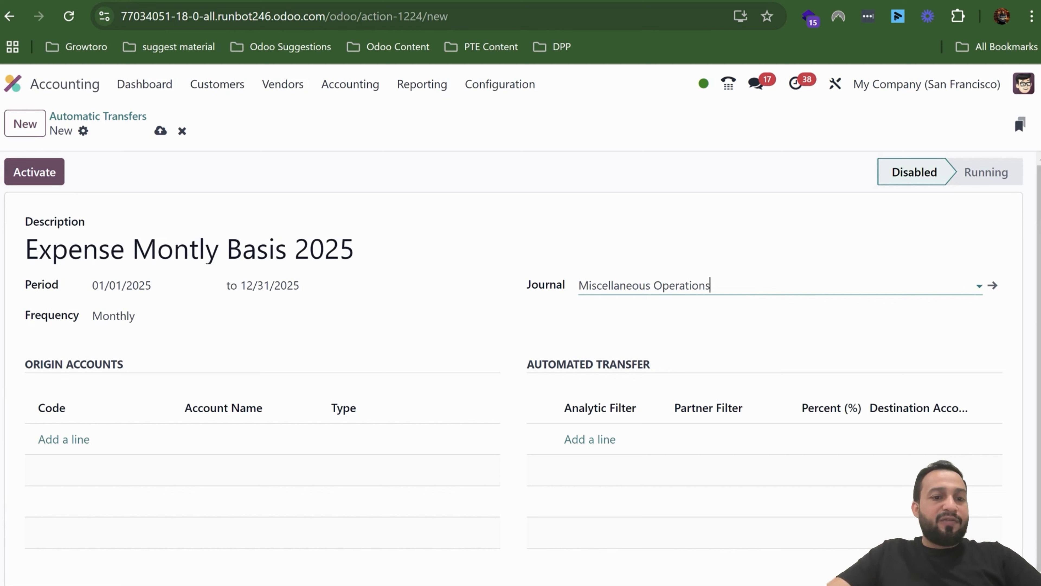
left_click(295, 316)
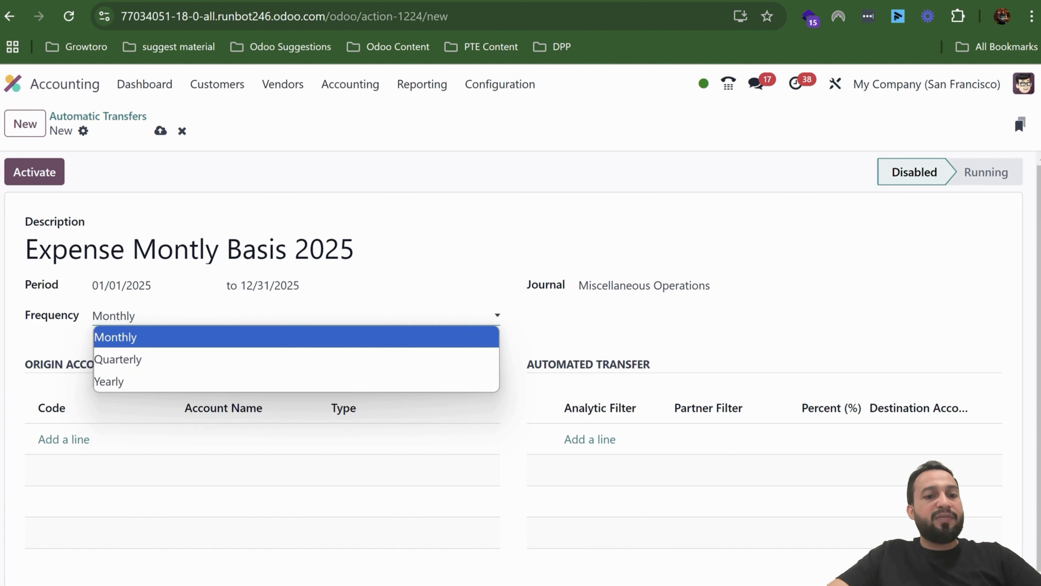
left_click(295, 337)
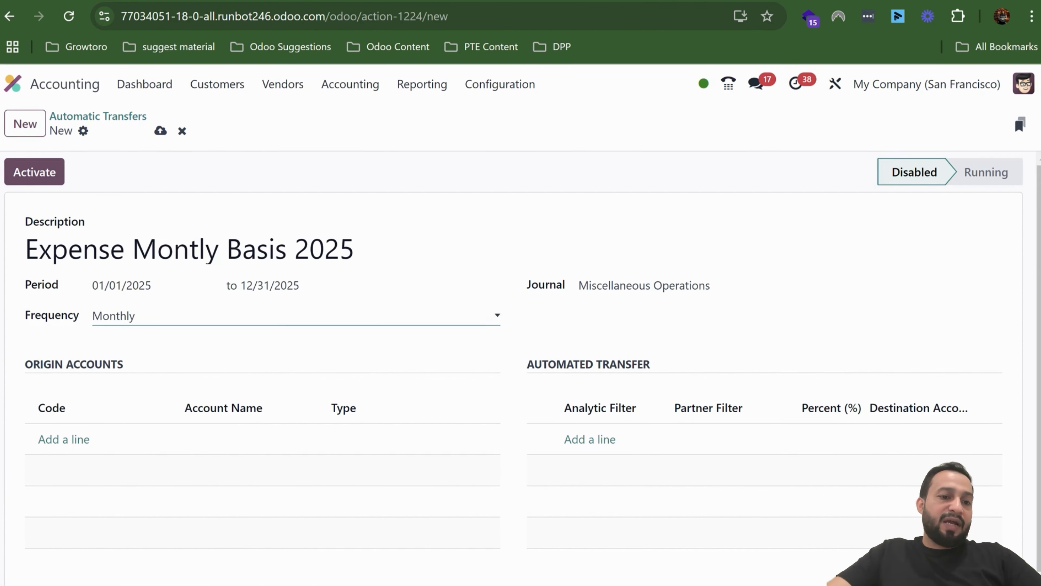
- Search the accounts for "bank" and add 101401 Bank as the origin account
left_click(64, 439)
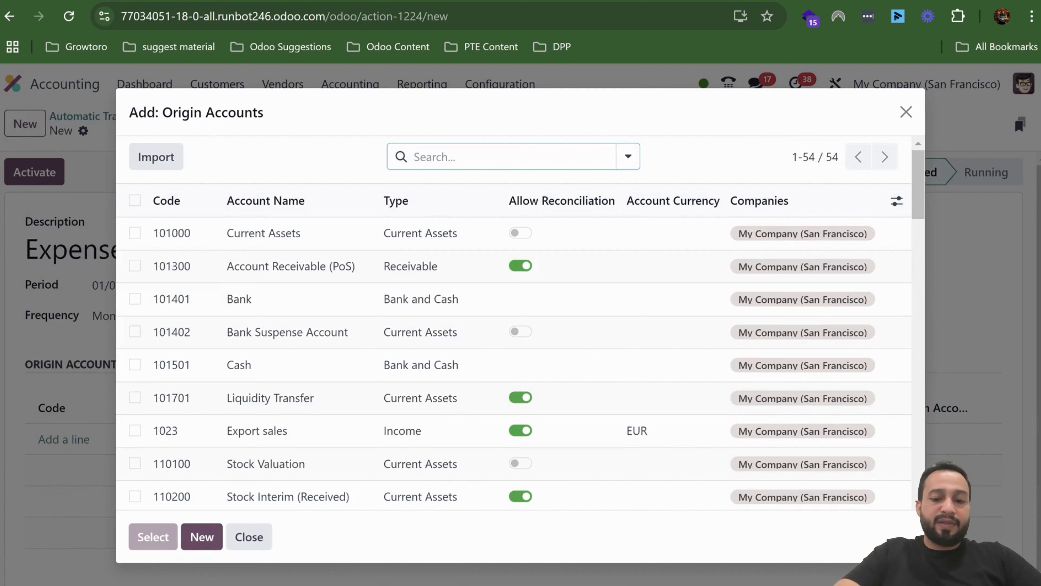
type("bank")
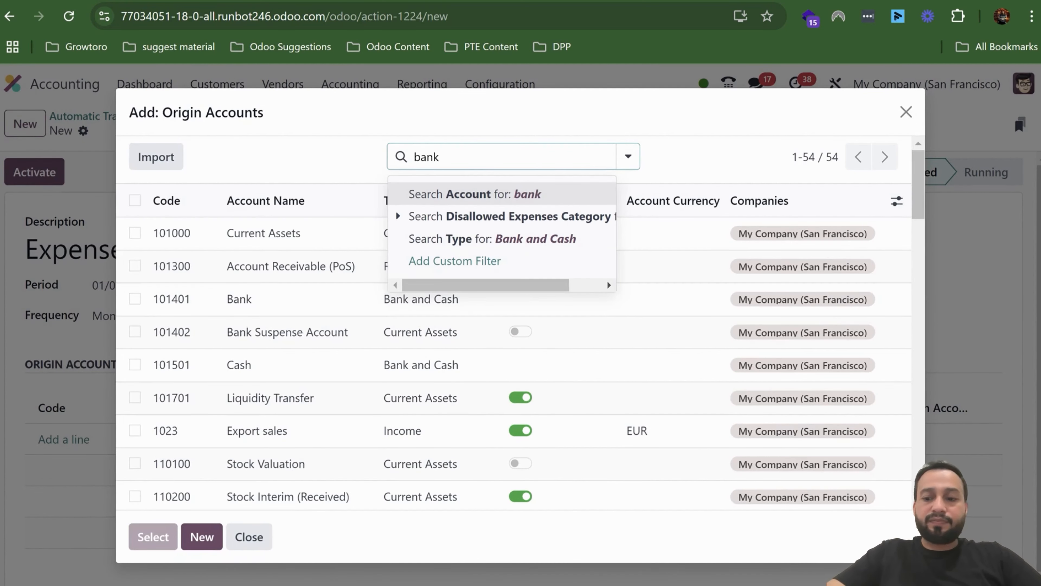
key("Return")
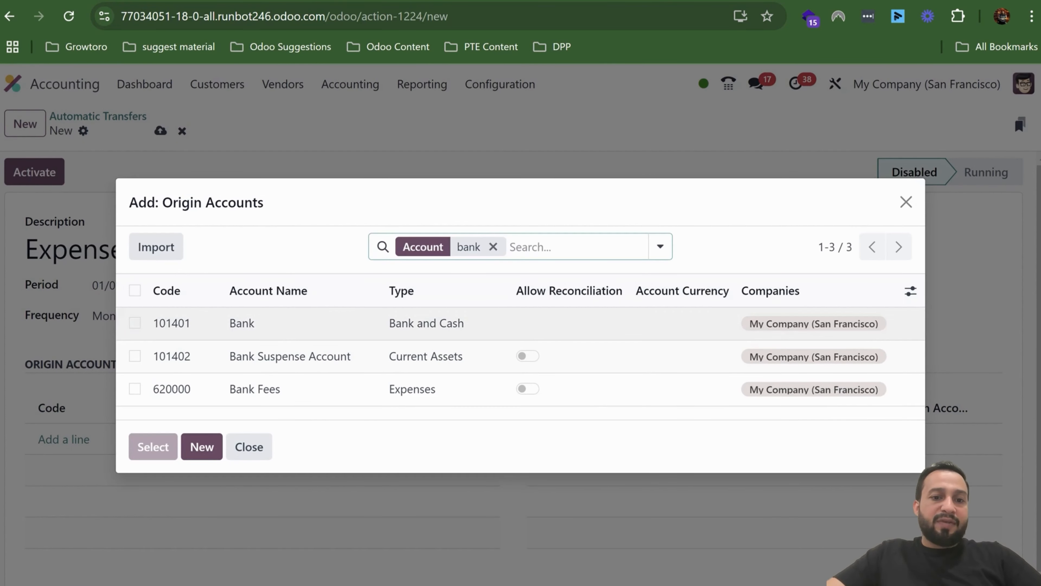
left_click(242, 323)
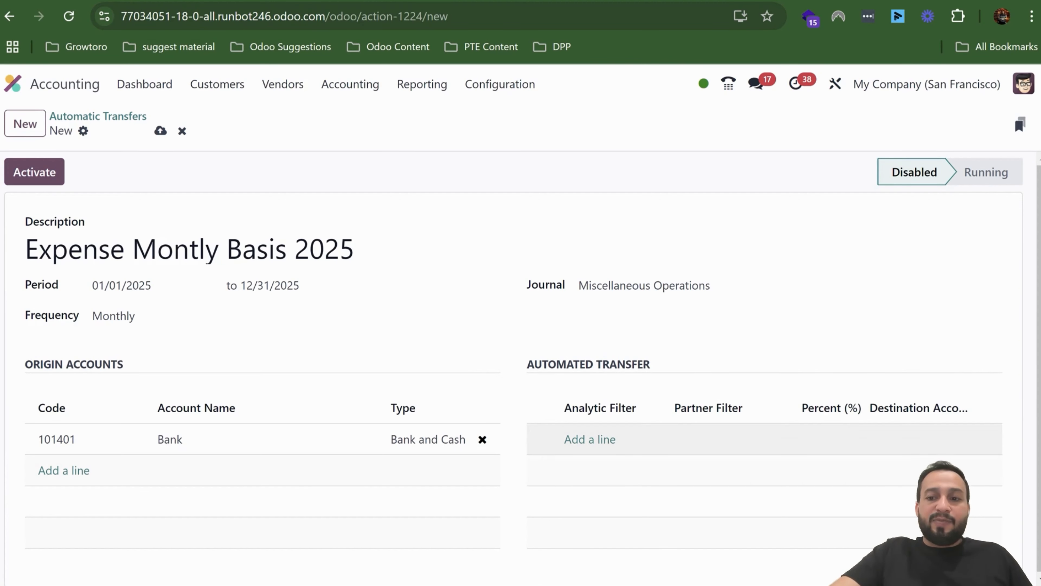
mouse_move(824, 408)
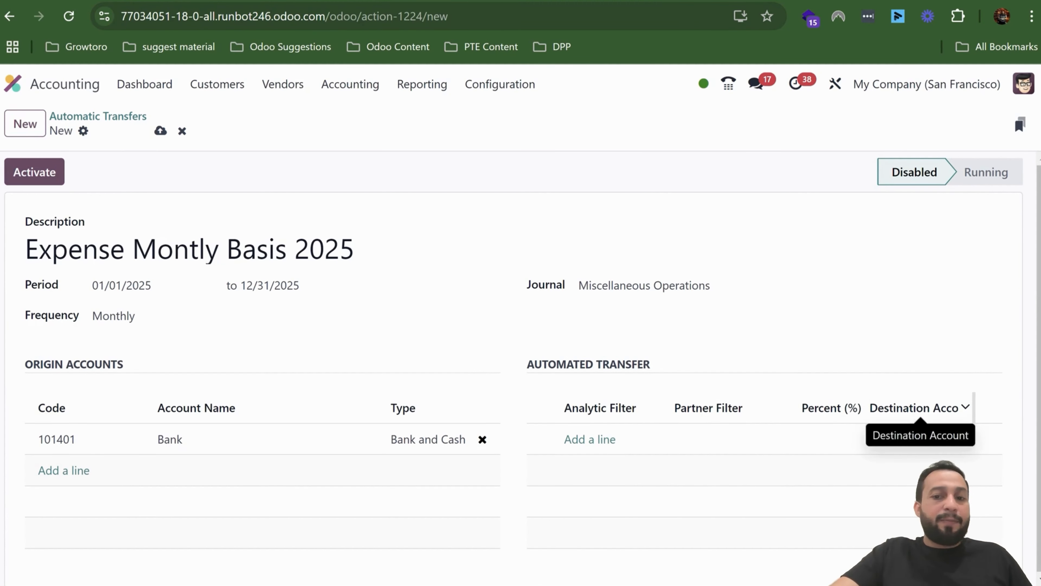
mouse_move(726, 408)
mouse_move(615, 409)
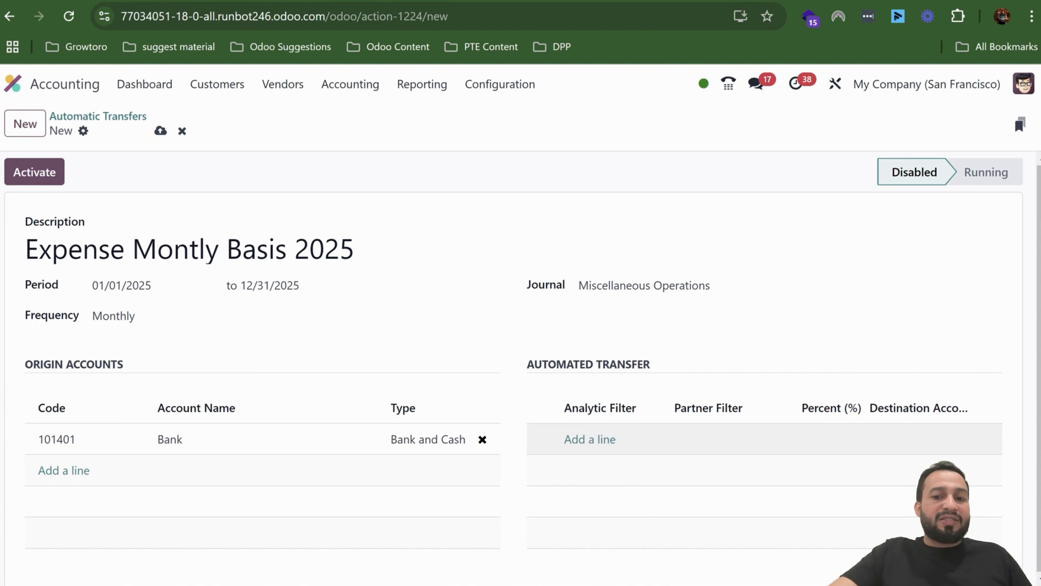
left_click(609, 441)
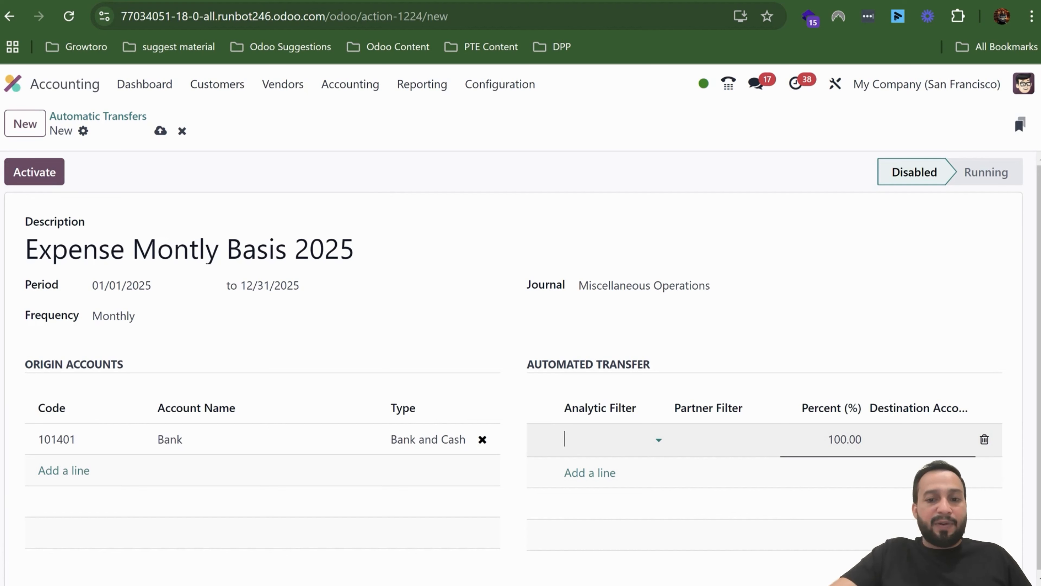
left_click(722, 439)
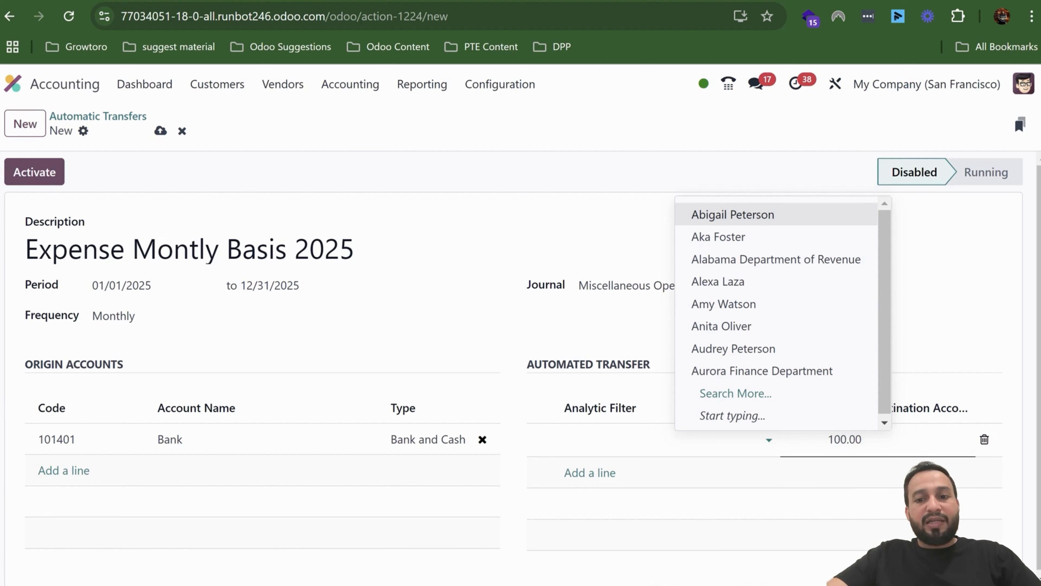
left_click(758, 503)
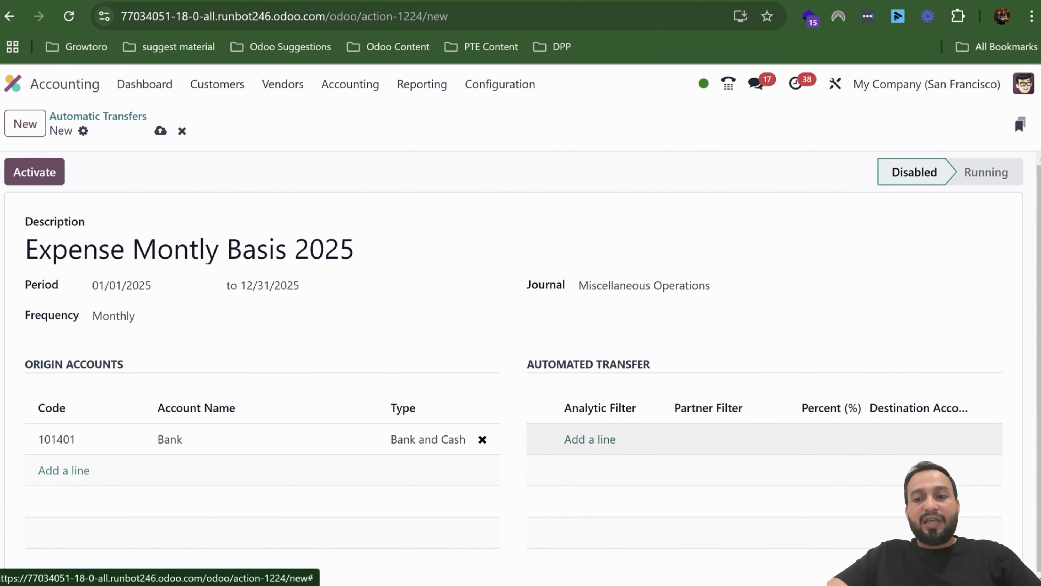
- Add an automated transfer line and set its percentage to 10
left_click(609, 440)
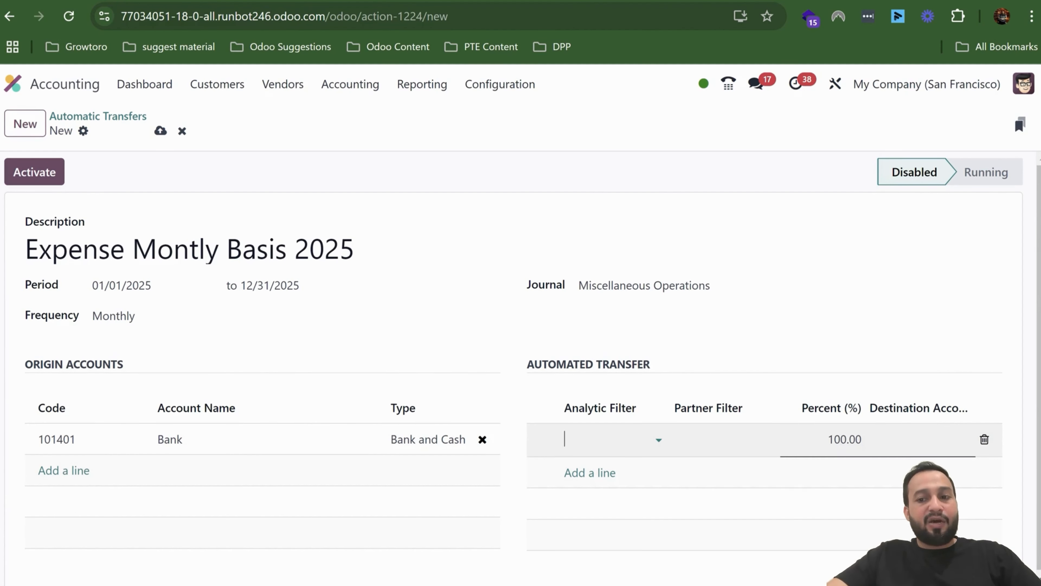
left_click(844, 439)
type("50")
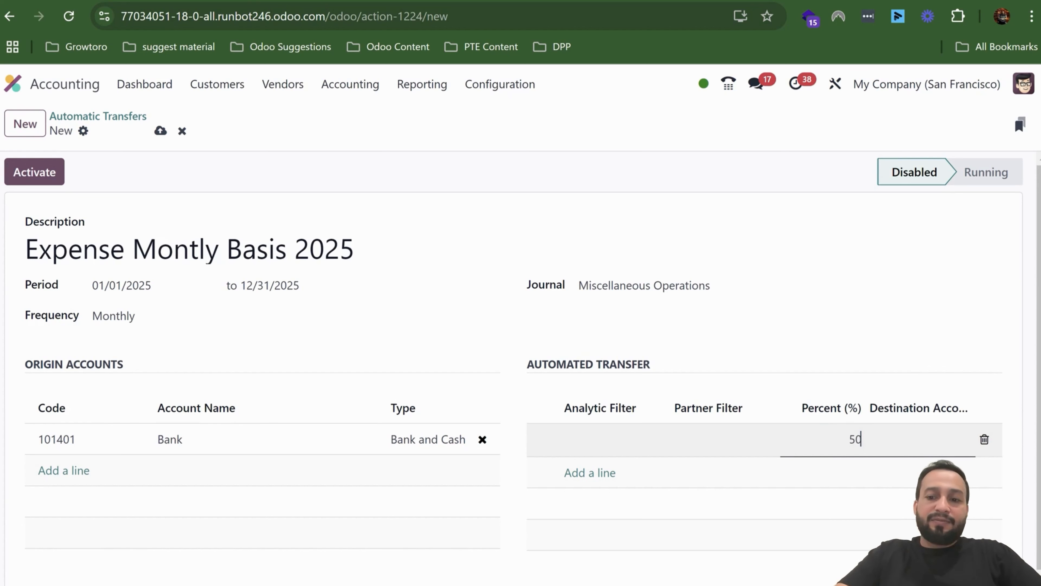
key("Tab")
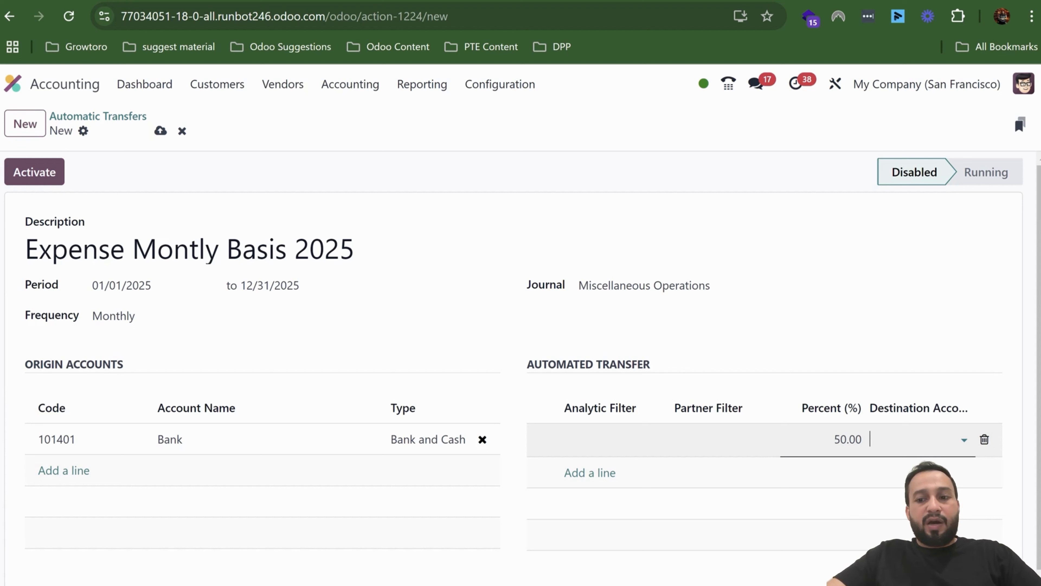
key("shift+Tab")
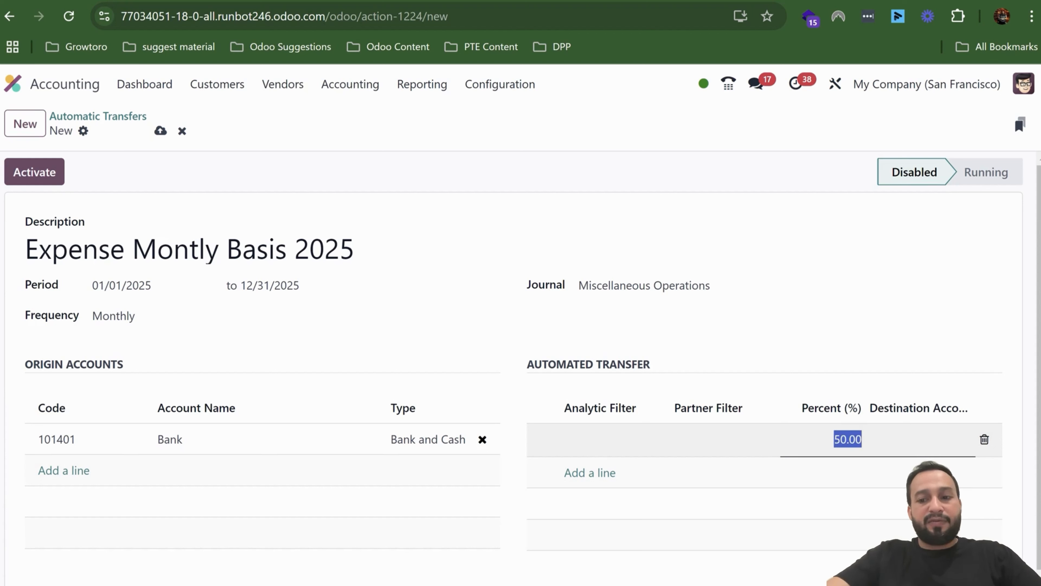
type("10")
key("Tab")
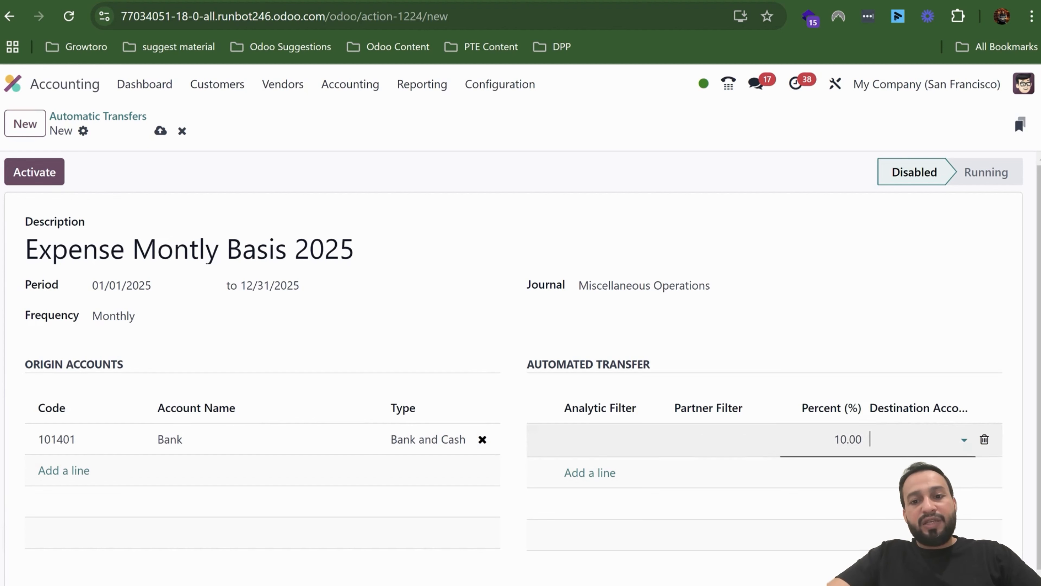
- Set the line's destination account to 120220 Expense Asset account and save the automatic transfer
left_click(914, 439)
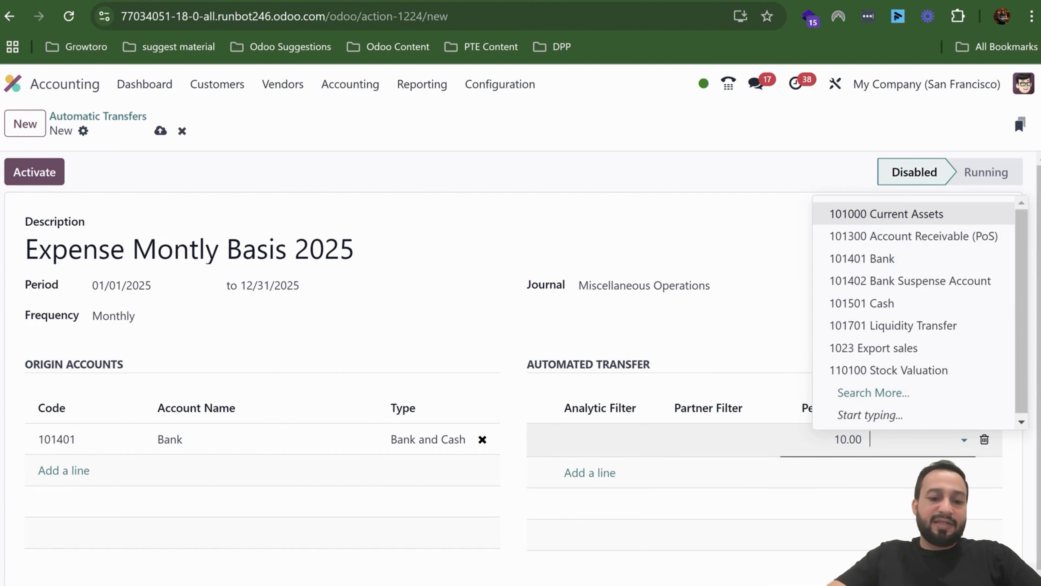
type("expens")
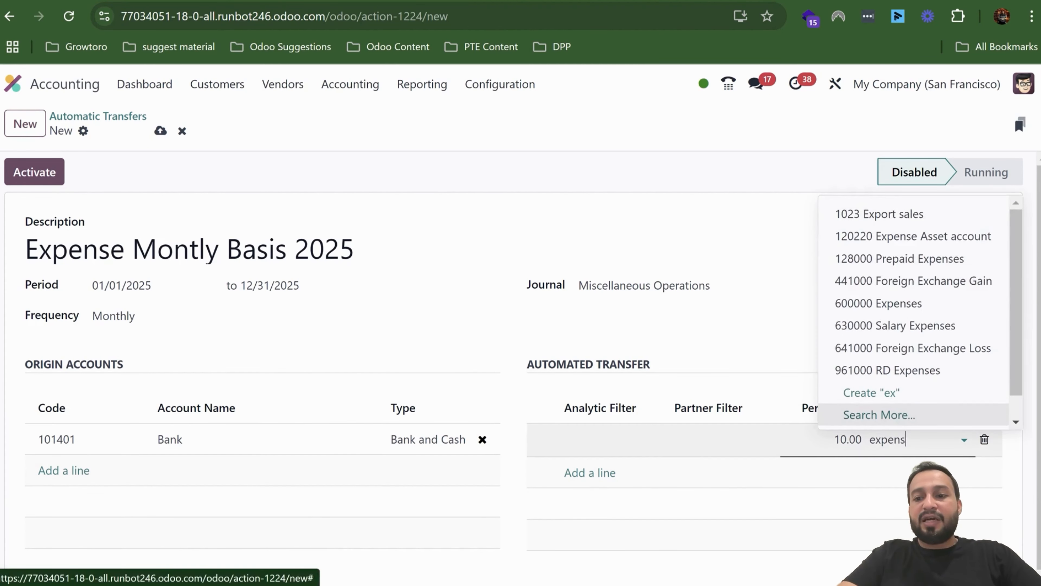
type("e ass")
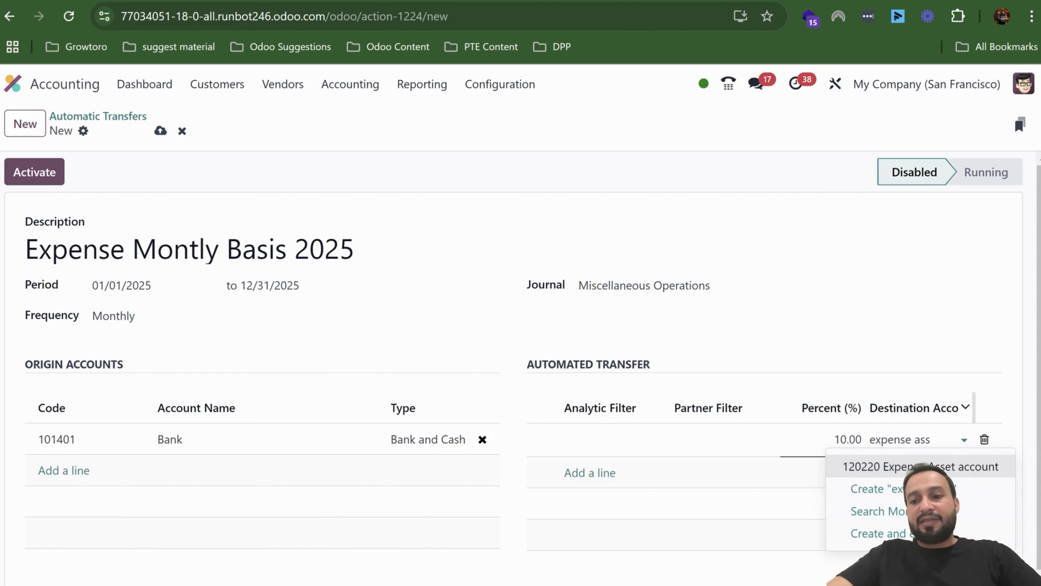
left_click(921, 466)
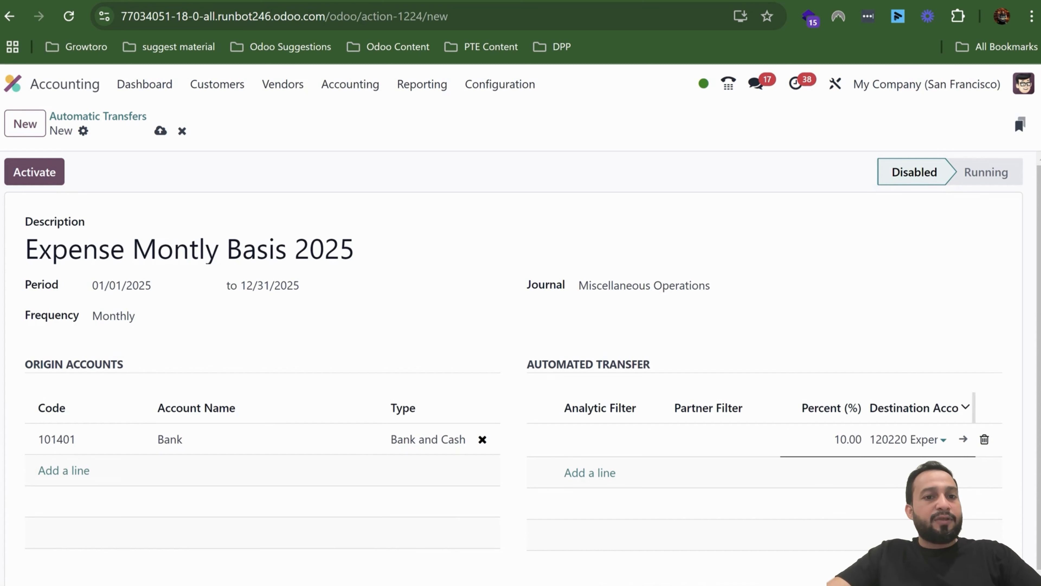
left_click(160, 130)
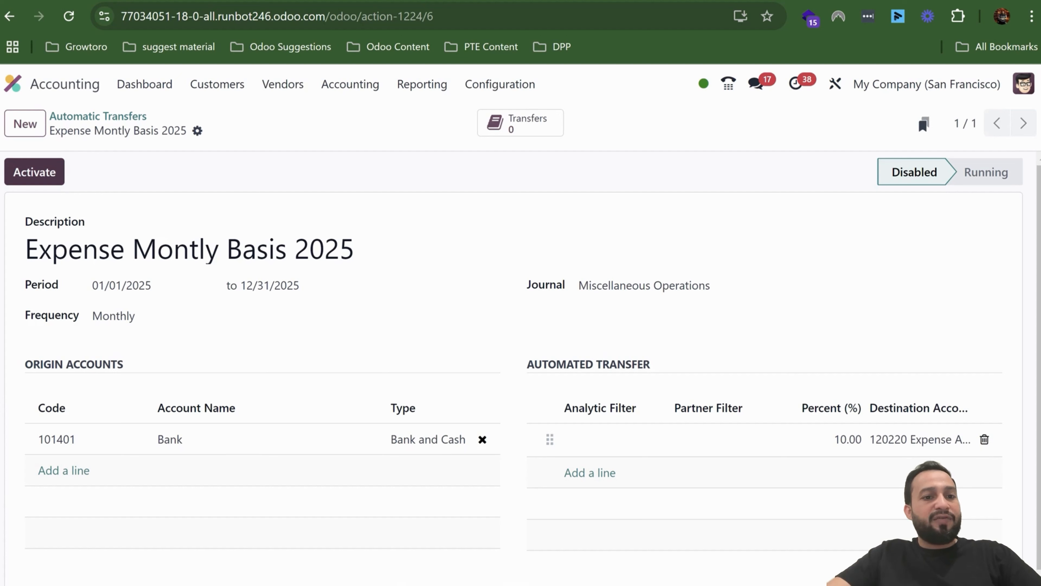
- Activate and compute the Expense Montly Basis 2025 automatic transfer, and open the list of entries it generated
left_click(34, 172)
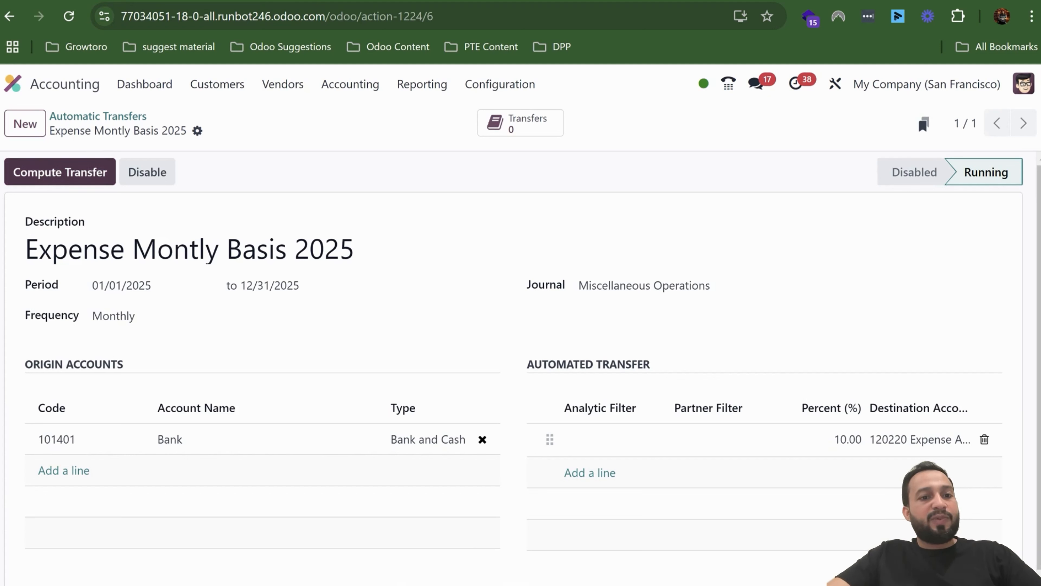
left_click(60, 171)
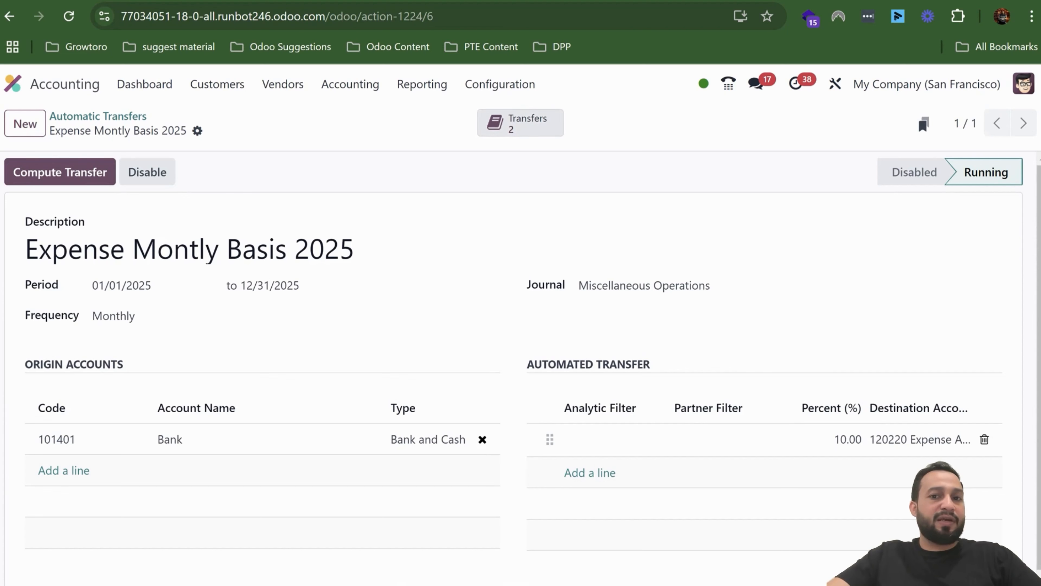
left_click(520, 124)
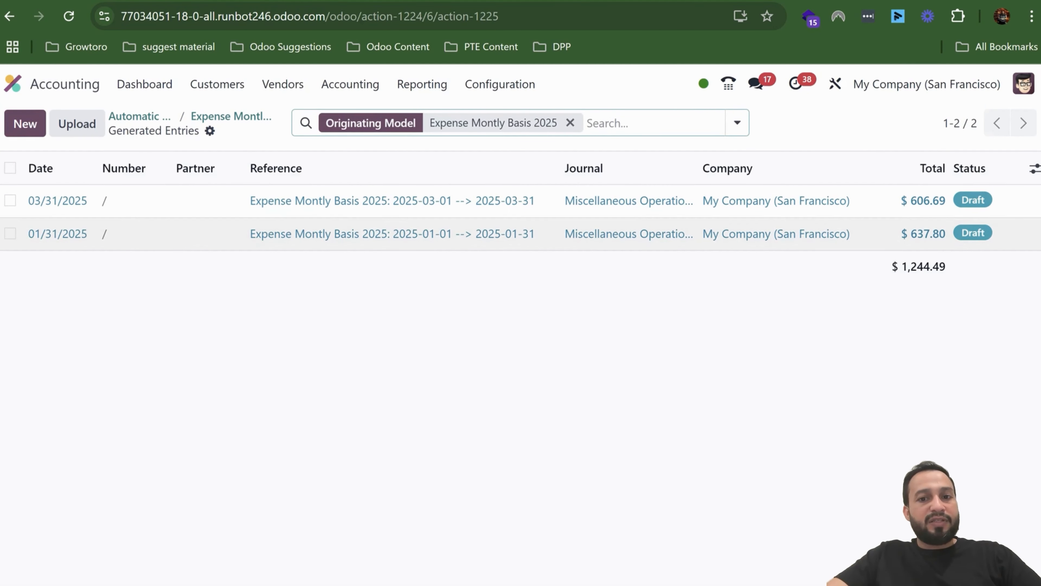
- Review the journal items and auto-post options of the draft transfer entry dated 01/31/2025 and post the entry
left_click(631, 234)
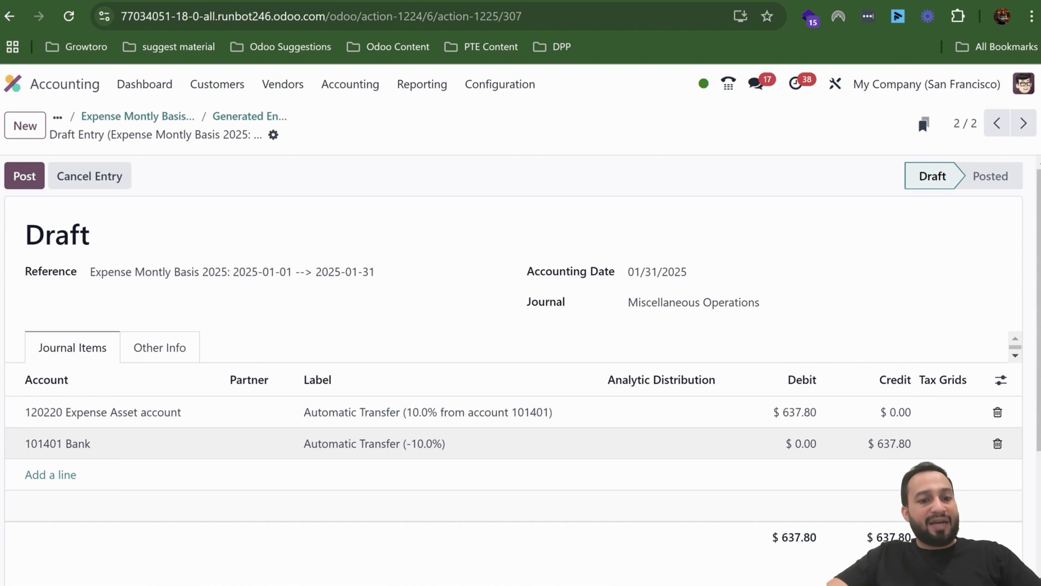
left_click(159, 347)
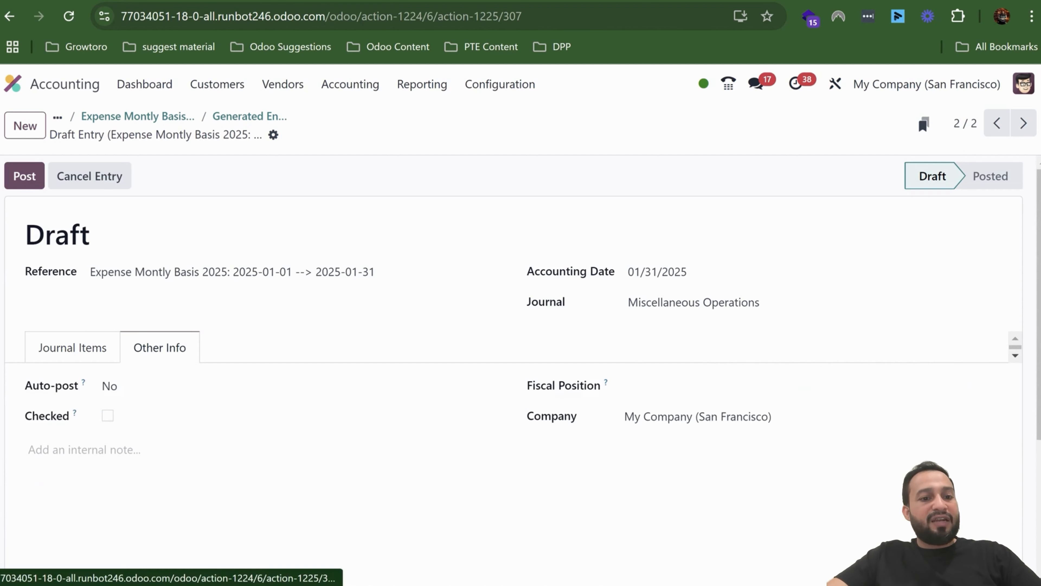
left_click(164, 386)
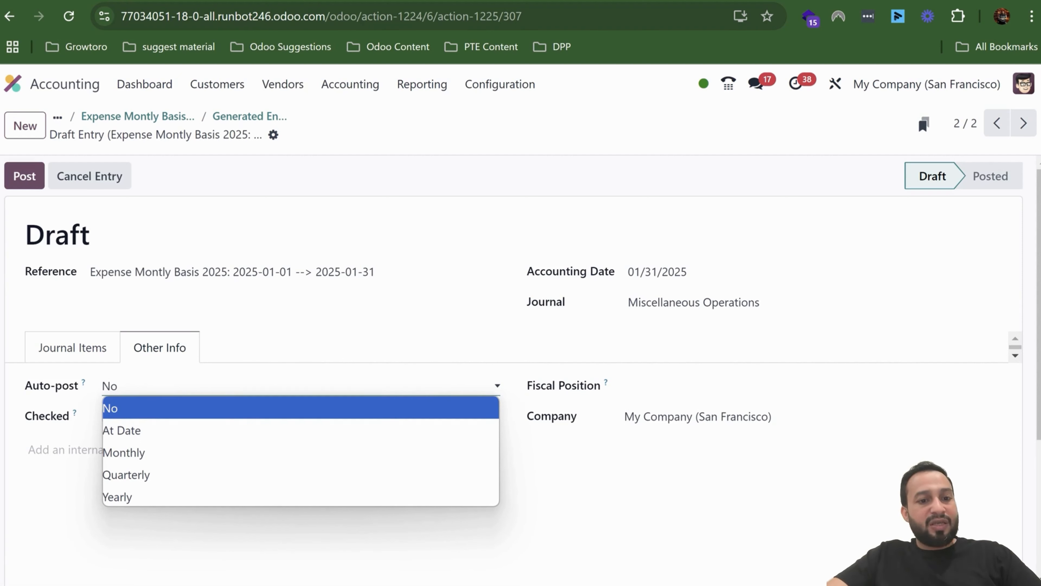
key("Escape")
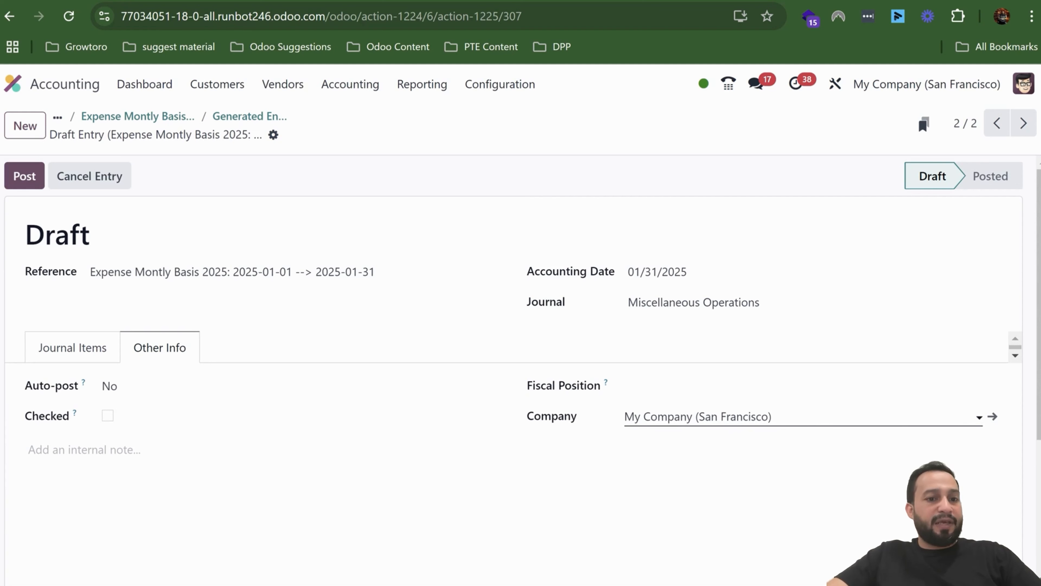
left_click(72, 348)
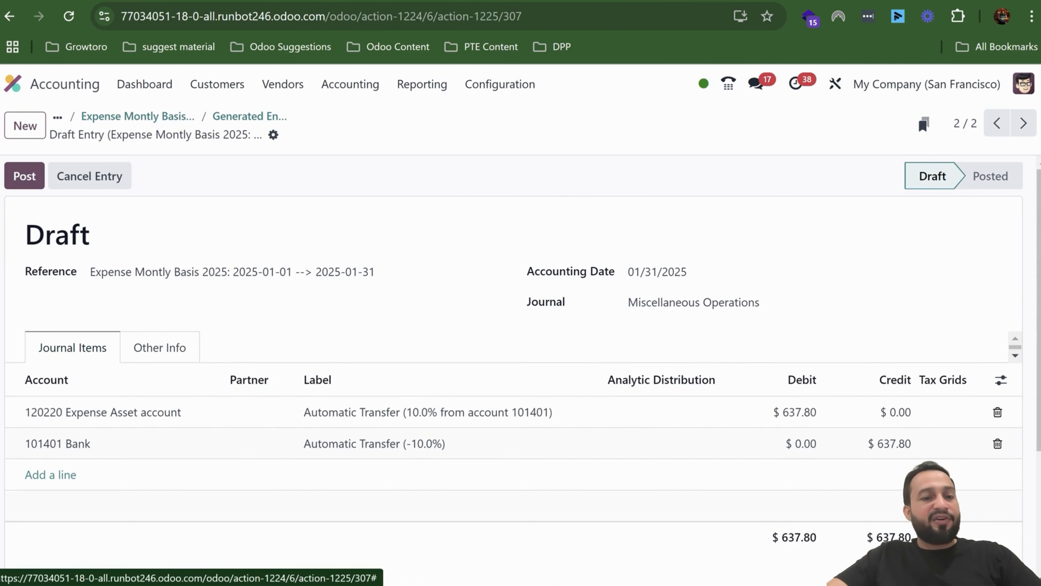
left_click(24, 175)
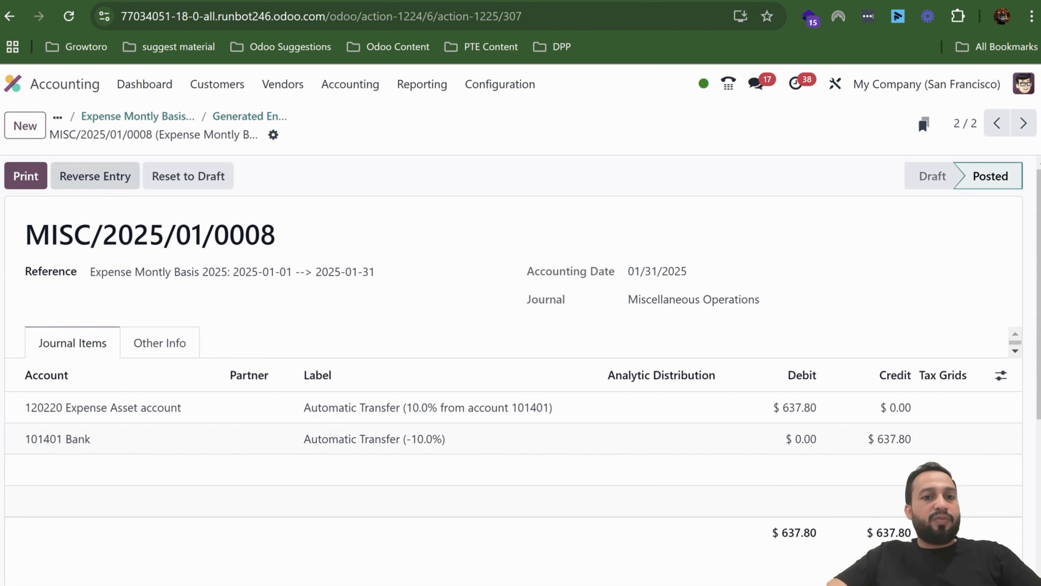
- Return to the generated entries, open the draft transfer entry dated 03/31/2025, review its journal items and post it
left_click(250, 117)
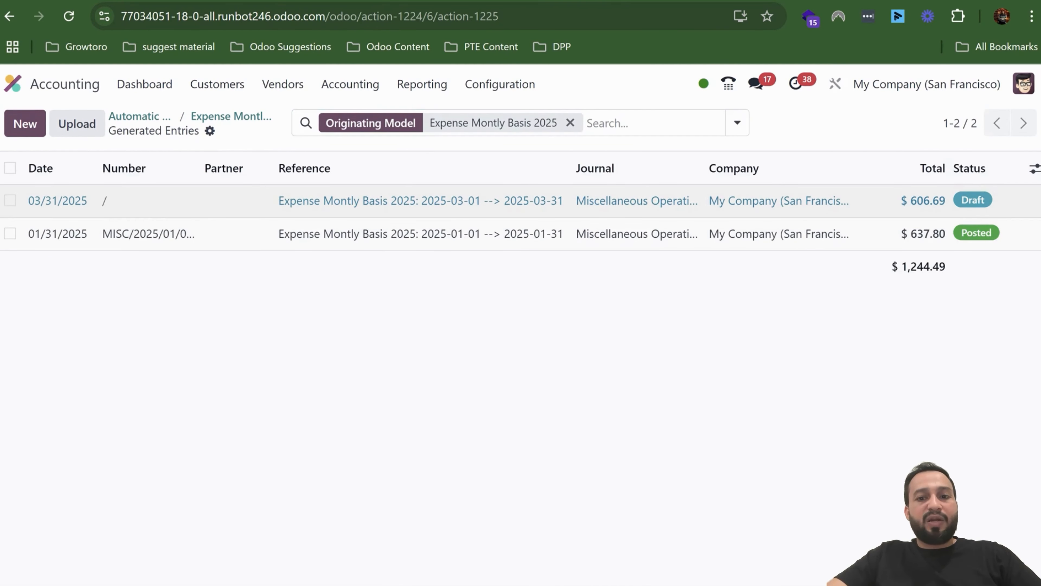
left_click(410, 201)
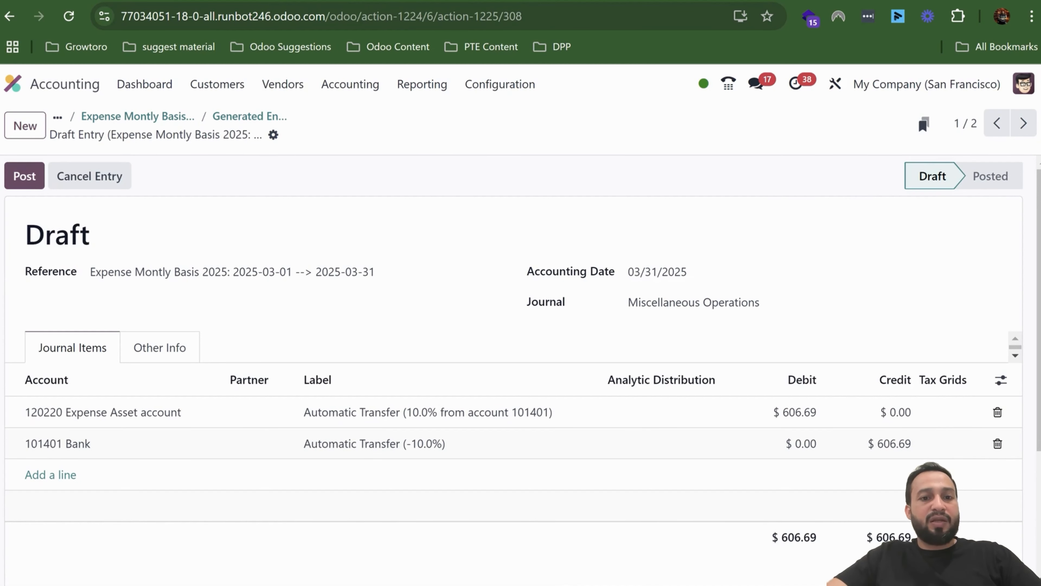
scroll(598, 390, "down", 2)
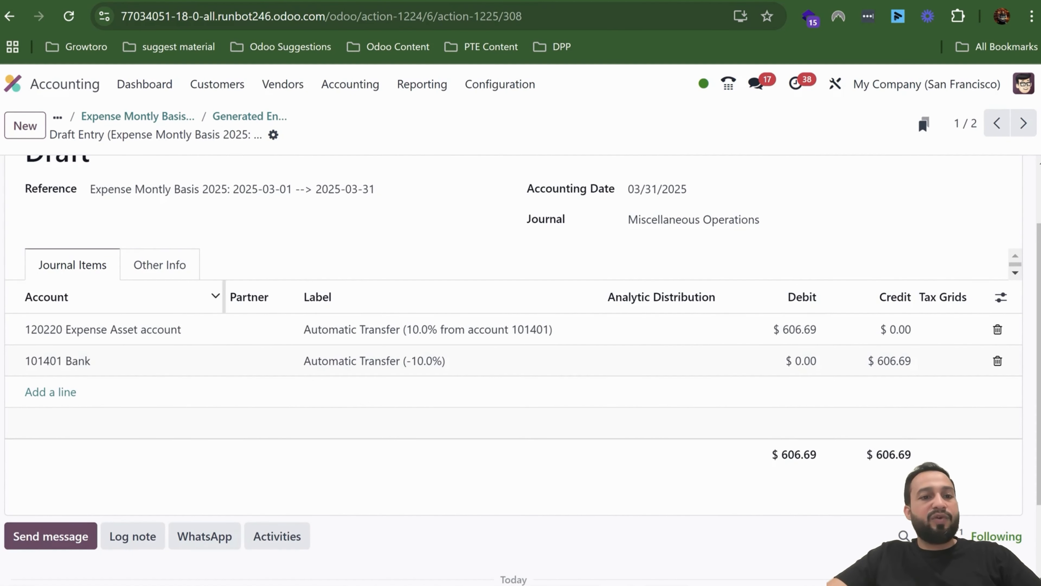
scroll(513, 328, "up", 2)
left_click(24, 176)
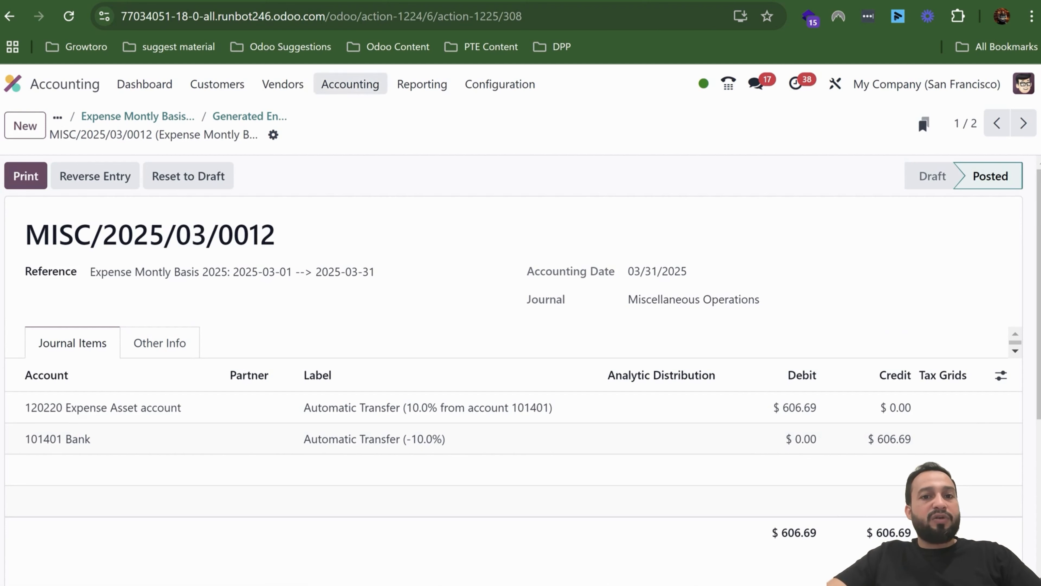
- Open the list of all journal entries to examine how the posted automatic transfer is recorded there
left_click(350, 84)
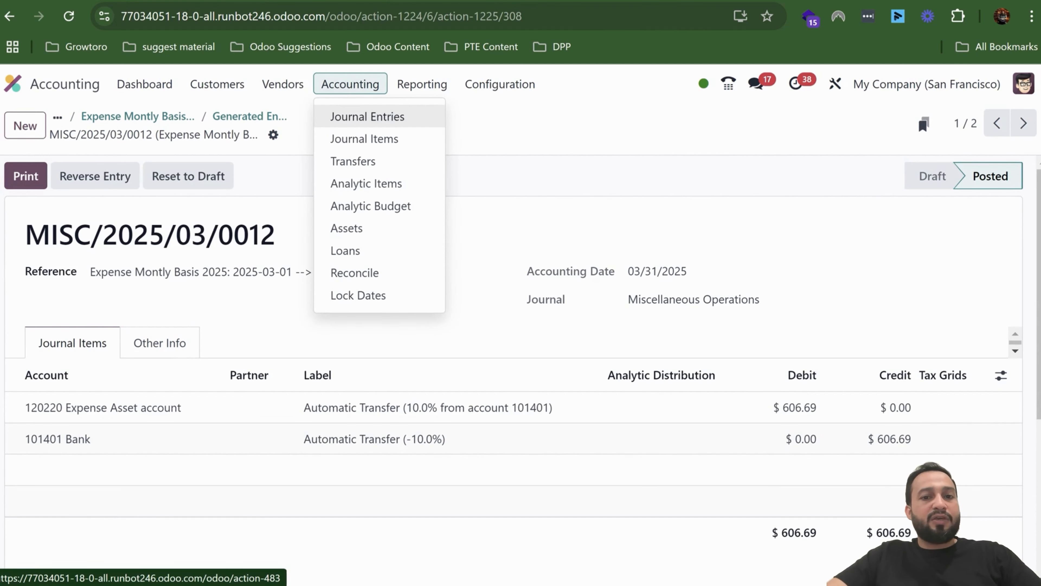
left_click(368, 116)
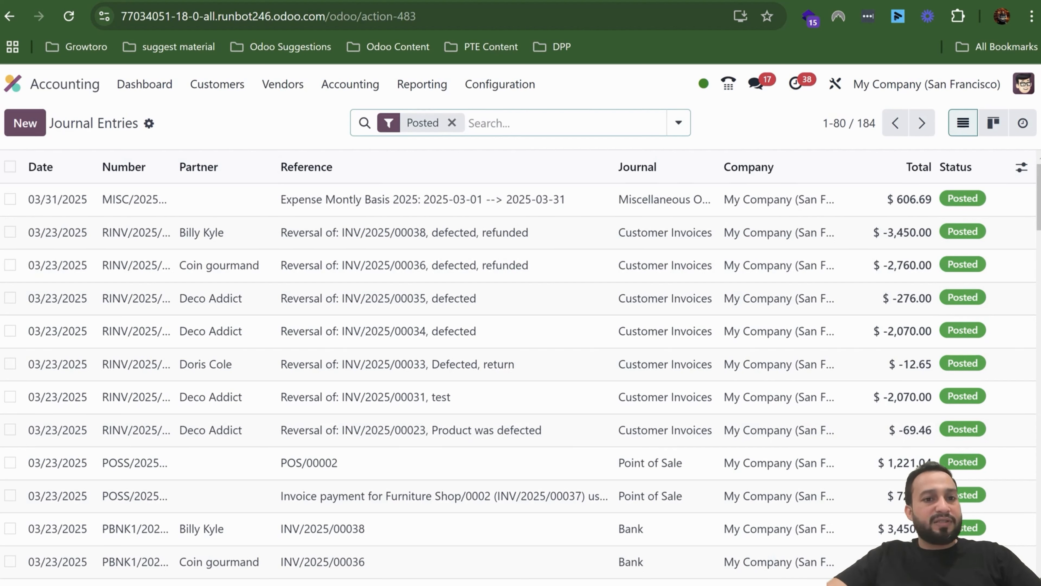
left_click(282, 84)
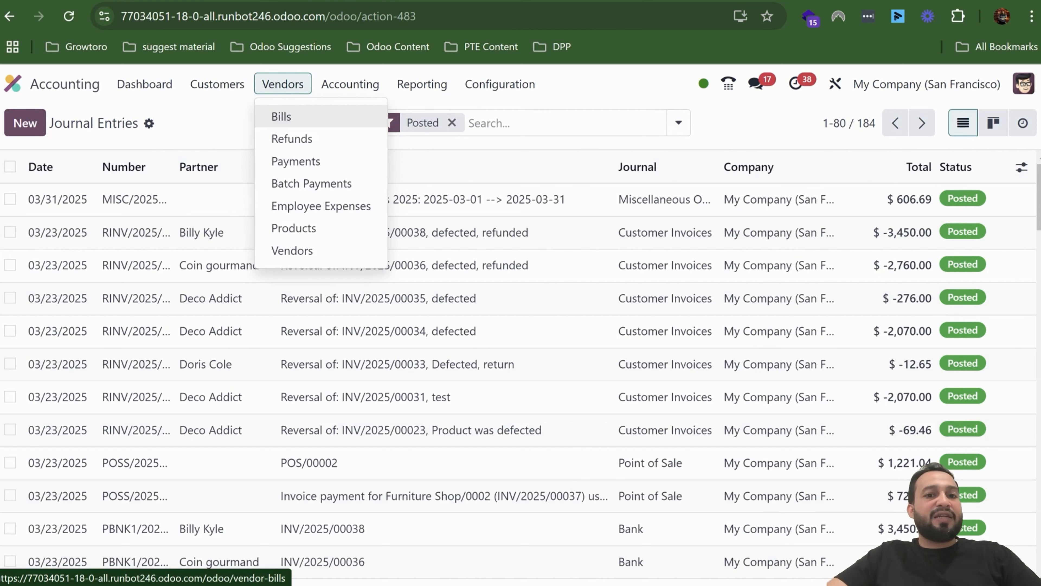
mouse_move(350, 84)
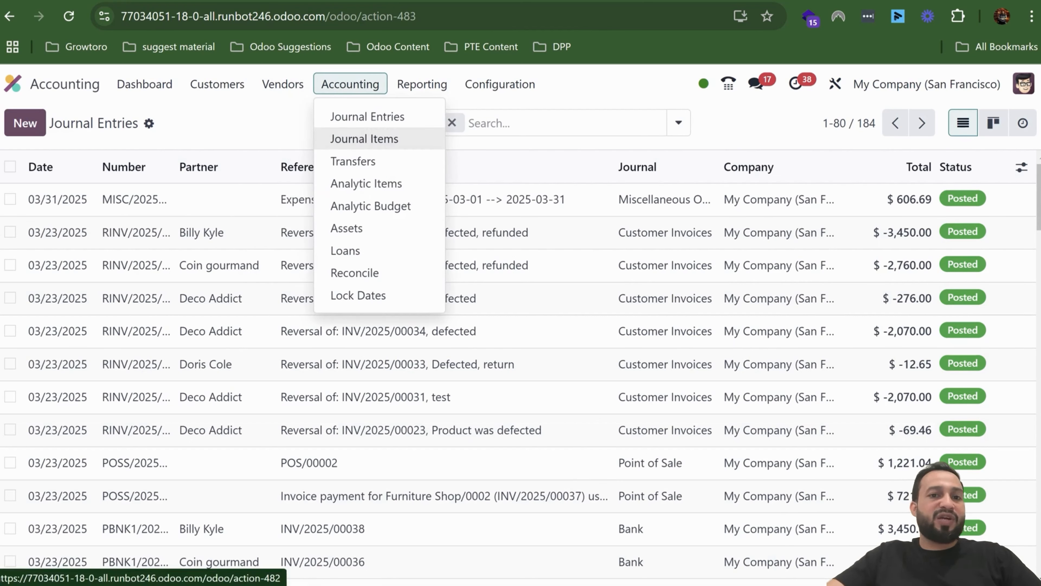